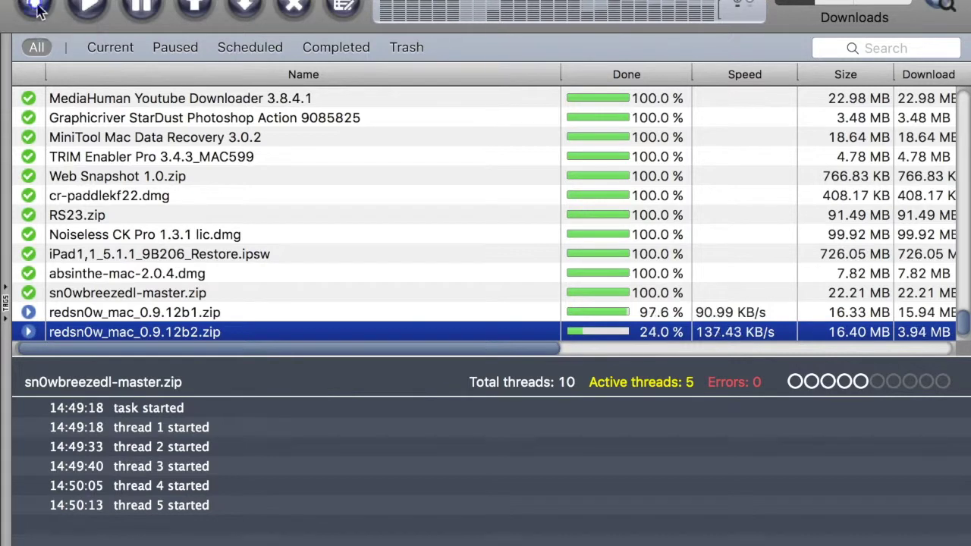
Step: Open the new download task dialog with the toolbar's + (Add task) button
left_click(36, 11)
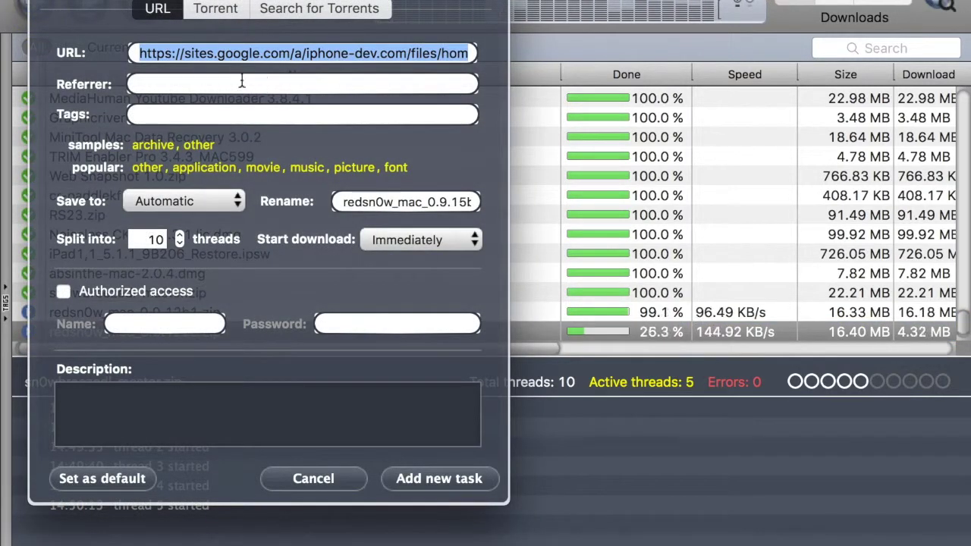
Step: Replace the prefilled URL with the redsn0w_mac_0.9.15b3.zip link and leave the Tags field empty
key("BackSpace")
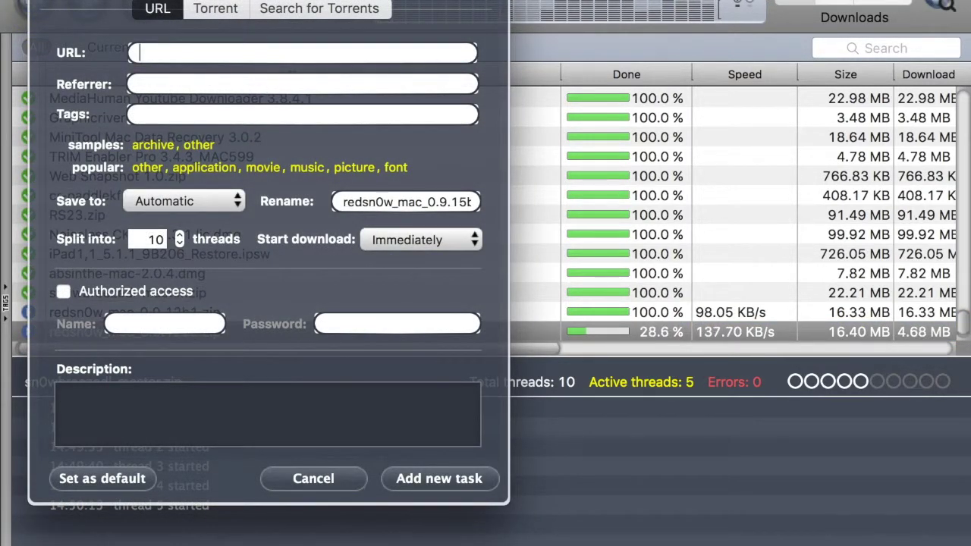
key("super+v")
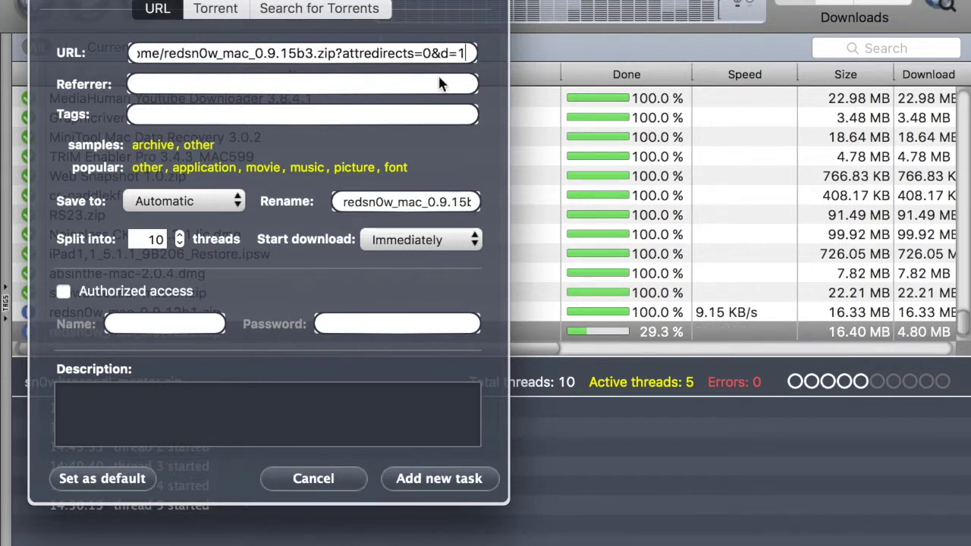
left_click(184, 116)
type("jailbreack")
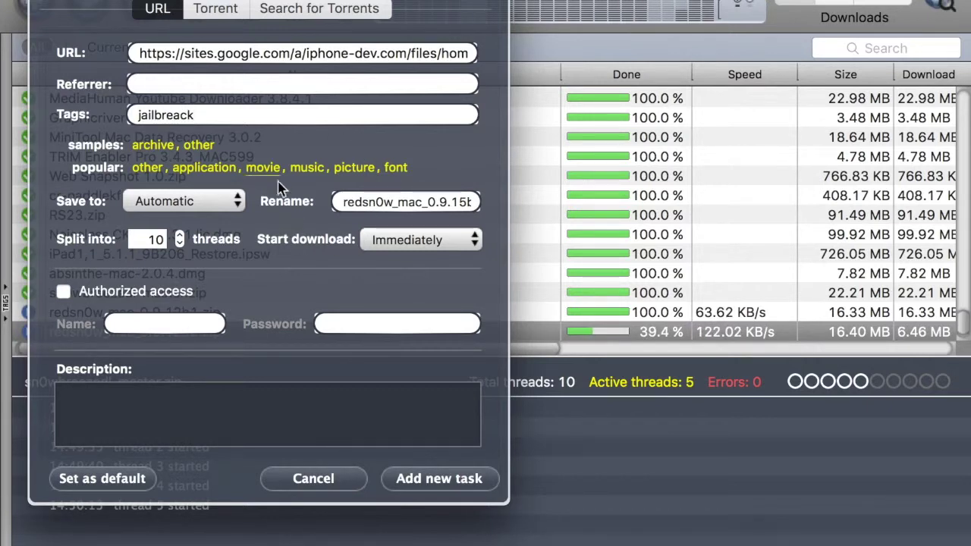
key("BackSpace")
key("BackSpace")
key("BackSpace")
key("BackSpace")
key("BackSpace")
key("BackSpace")
key("BackSpace")
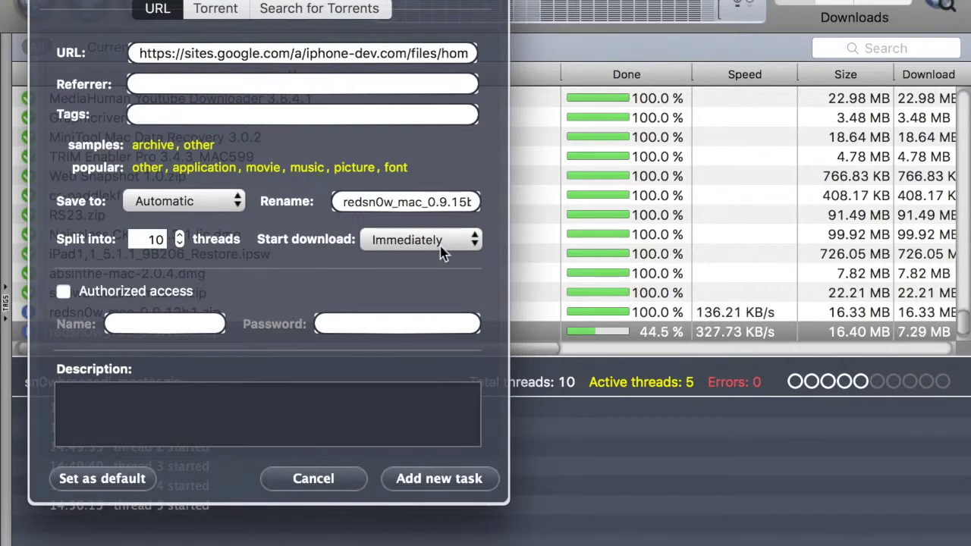
left_click(461, 241)
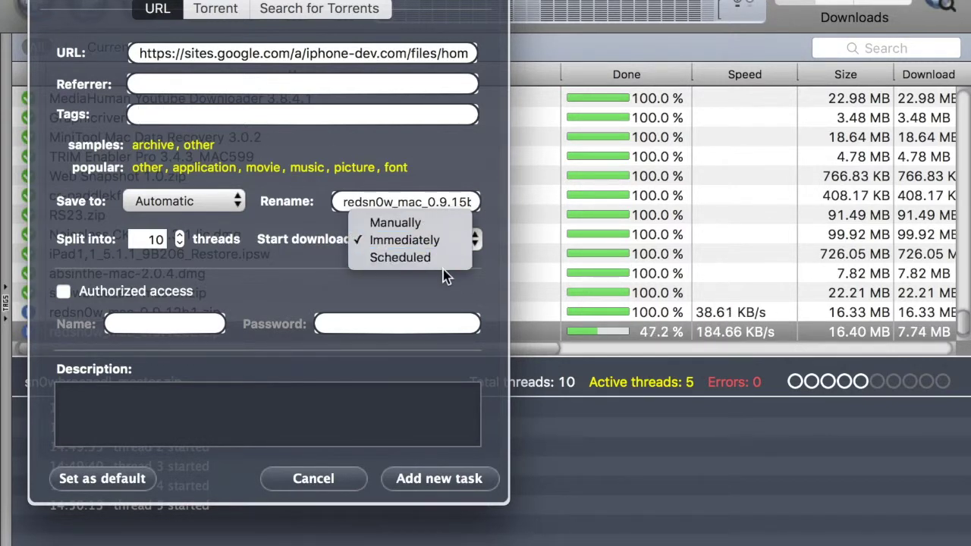
left_click(436, 242)
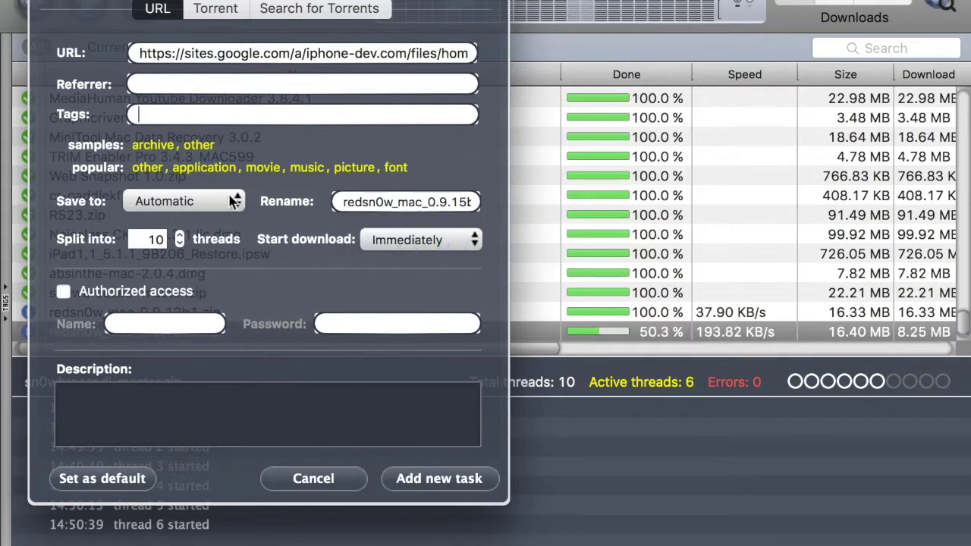
left_click(182, 211)
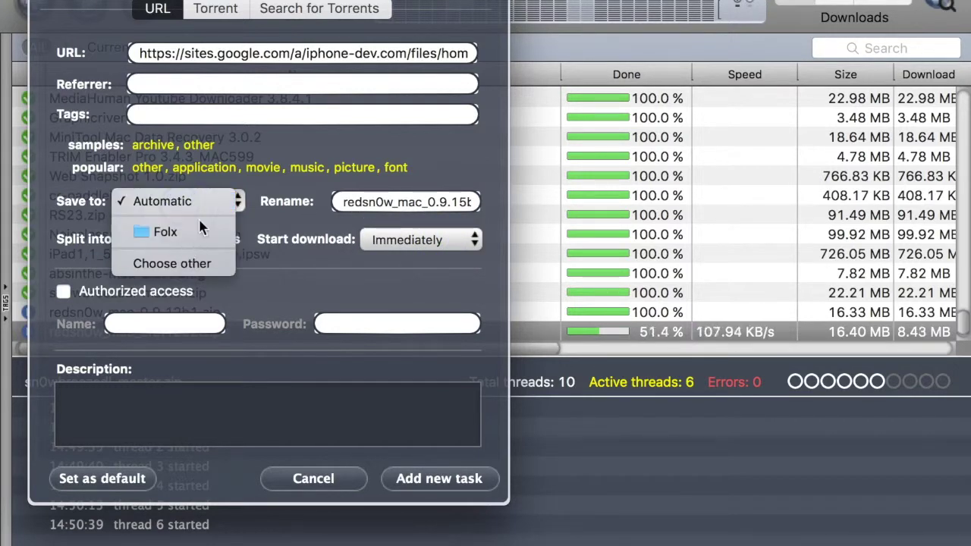
left_click(198, 271)
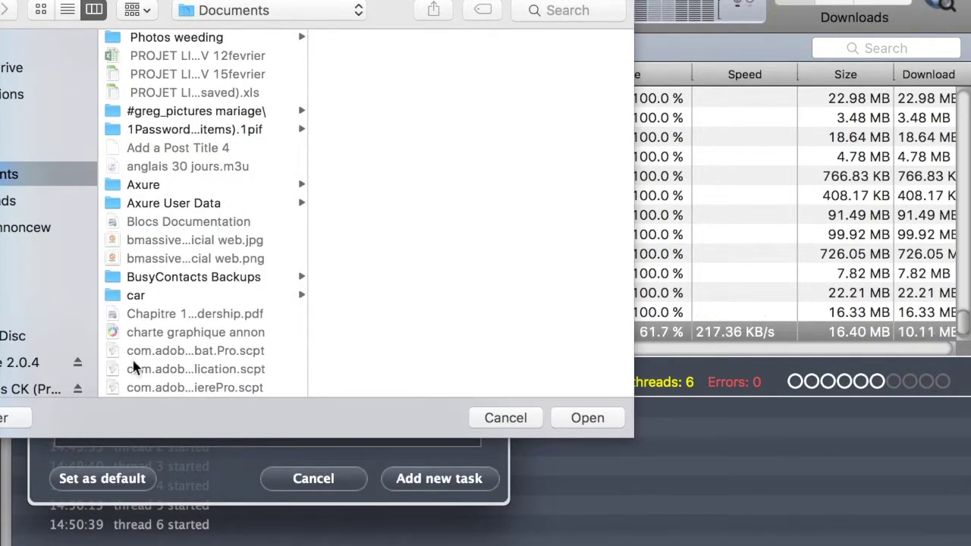
left_click(505, 418)
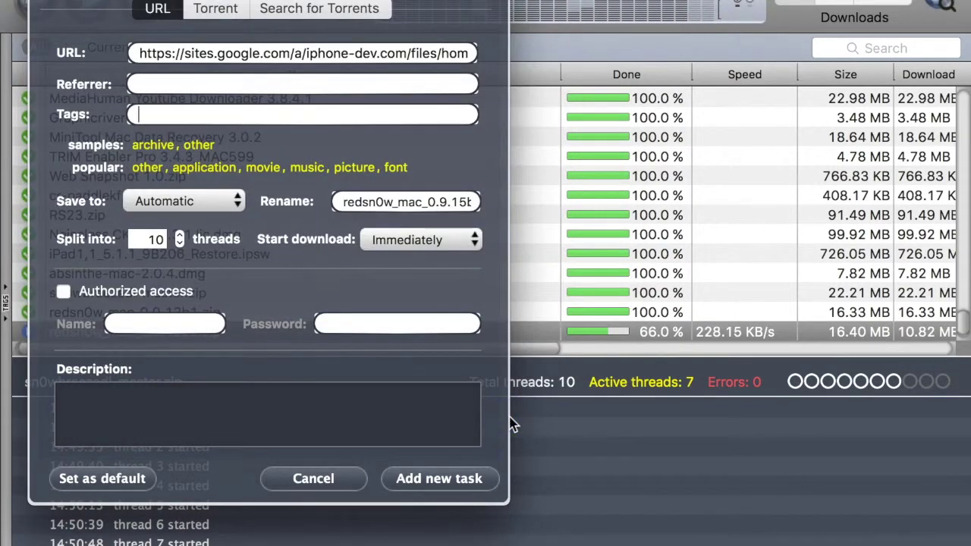
Step: Enter 'description' as the task description and lower the Split into thread count toward 2
left_click(270, 416)
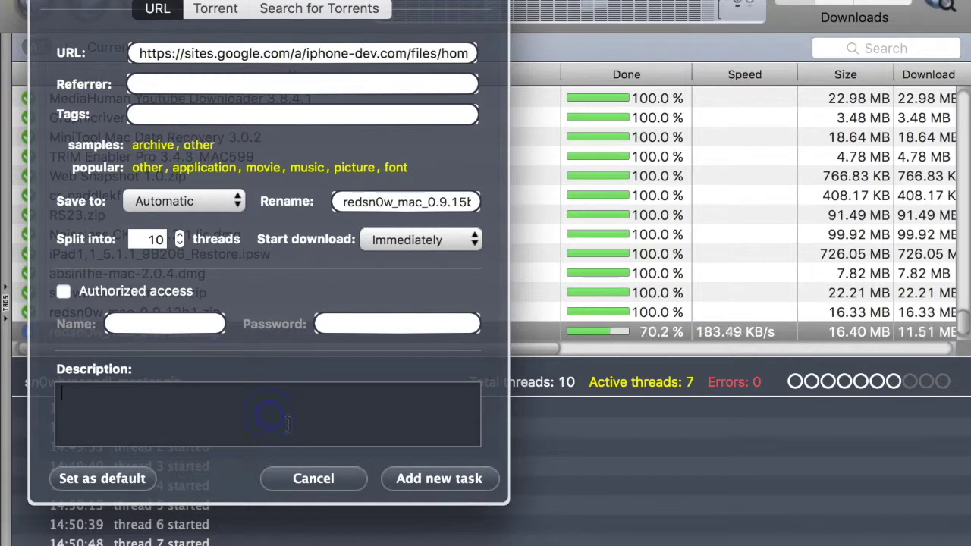
type("d")
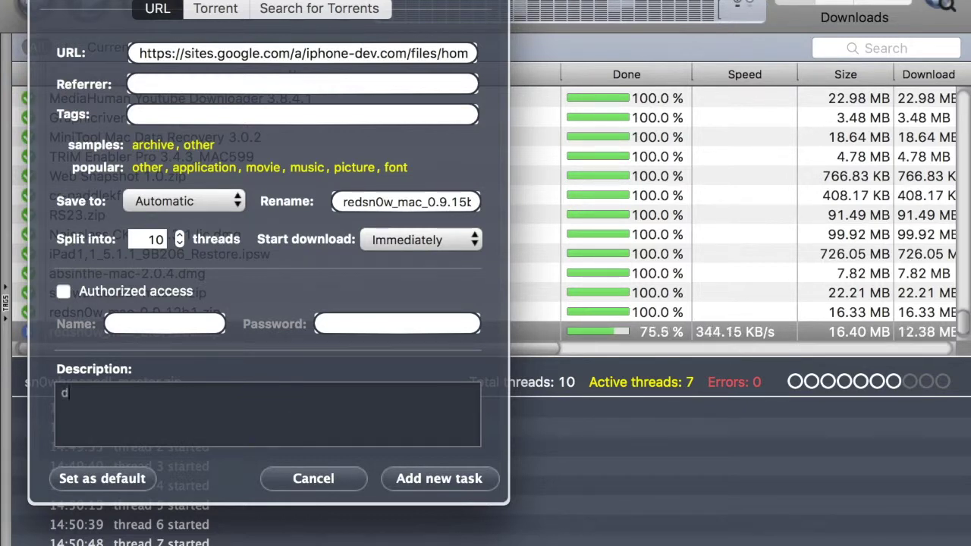
type("escription")
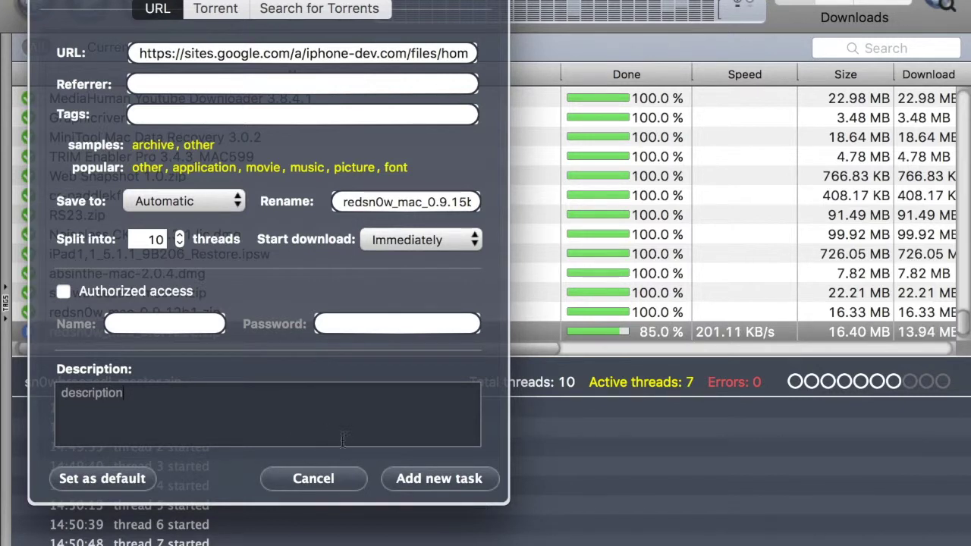
left_click(179, 244)
left_click(180, 243)
left_click(180, 243)
left_click(179, 244)
left_click(180, 244)
left_click(180, 244)
left_click(180, 244)
left_click(180, 243)
Step: Raise the thread count back to 10 and add the new download task
left_click(180, 236)
left_click(179, 236)
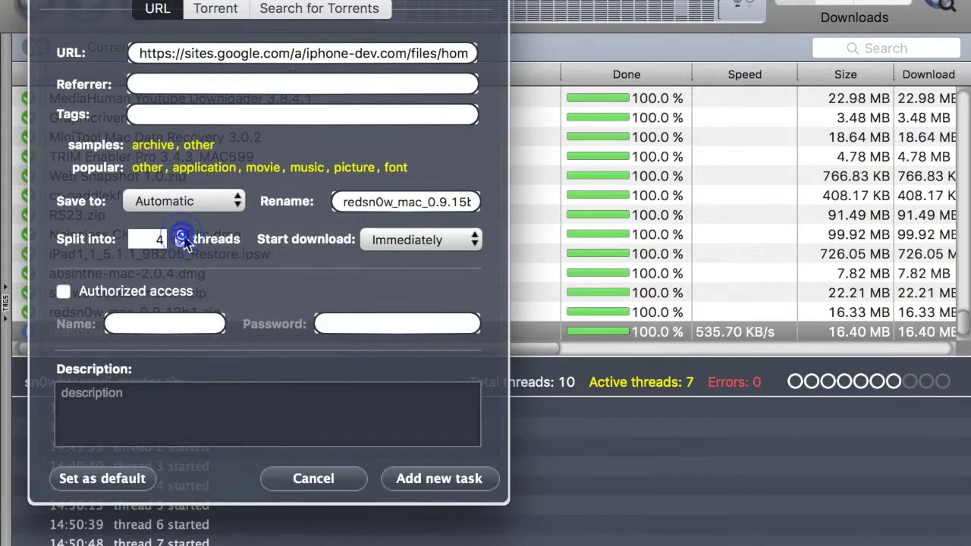
left_click(180, 236)
left_click(180, 236)
left_click(180, 236)
left_click(179, 236)
left_click(180, 236)
left_click(180, 236)
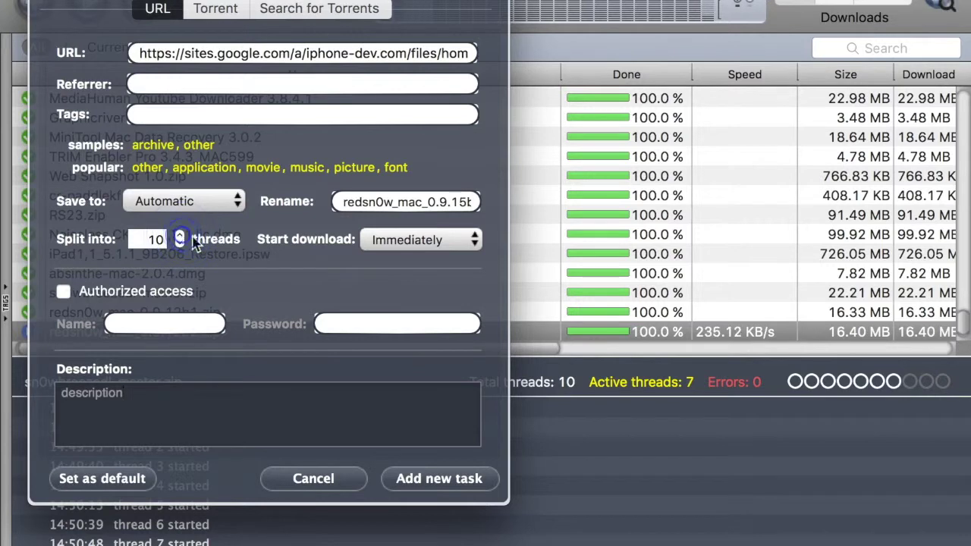
left_click(470, 480)
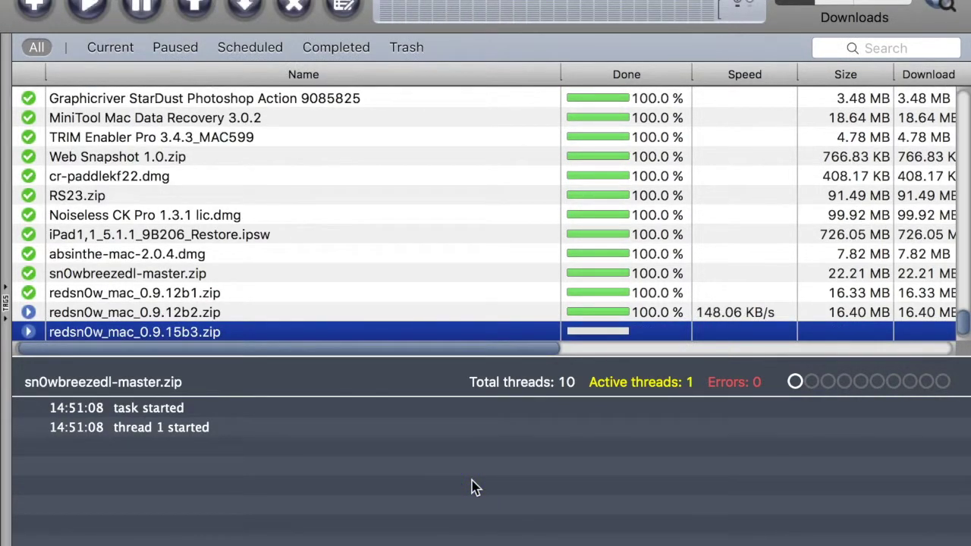
Step: Enlarge the downloads list, select redsn0w_mac_0.9.15b3.zip, and filter to Current downloads only
scroll(461, 325, "down", 2)
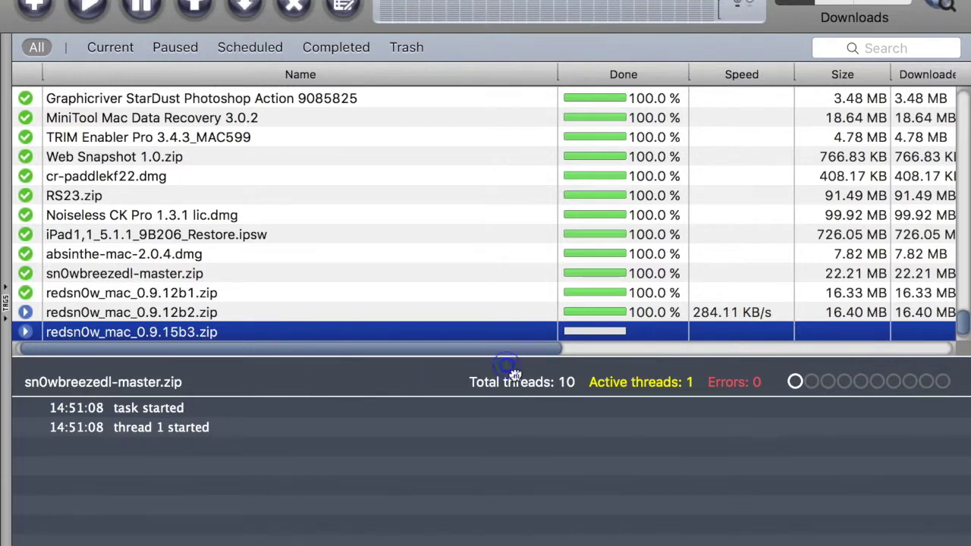
left_click_drag(513, 375, 513, 410)
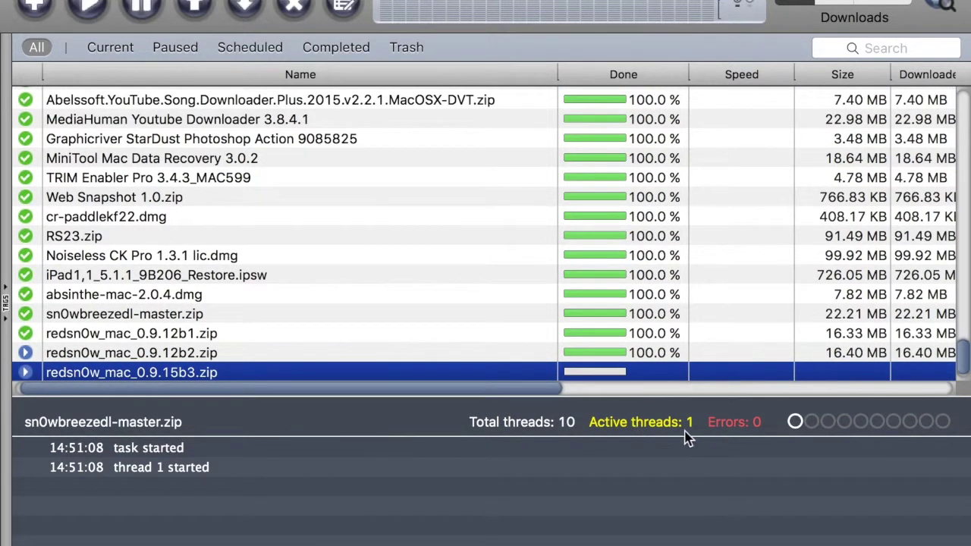
left_click(338, 377)
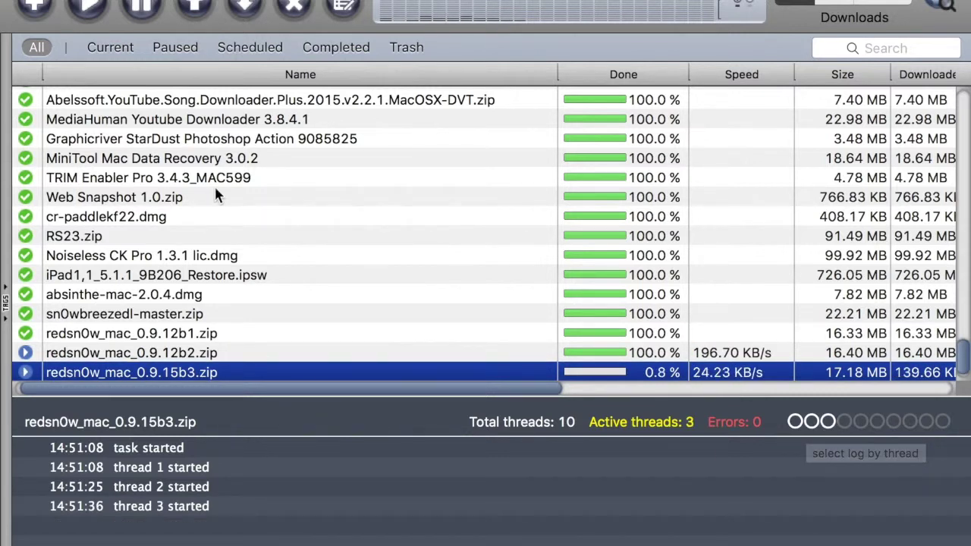
left_click(103, 49)
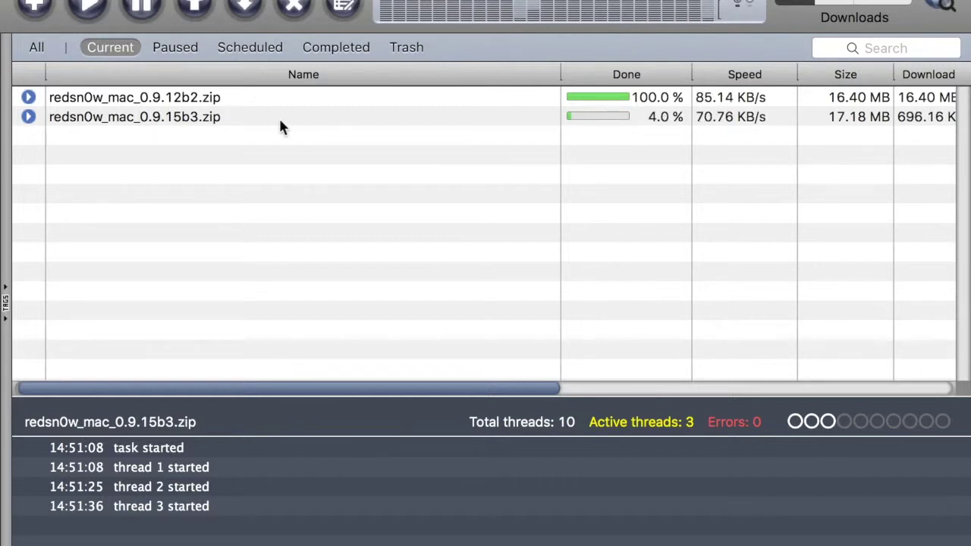
Step: Select the redsn0w_mac_0.9.15b3.zip row in Current to follow its progress past 20%
scroll(479, 104, "right", 10)
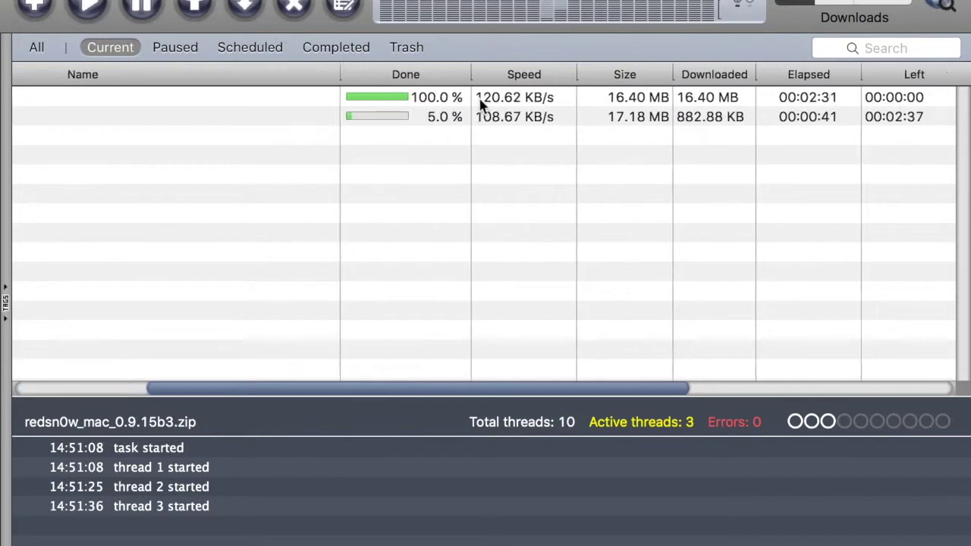
scroll(479, 104, "right", 8)
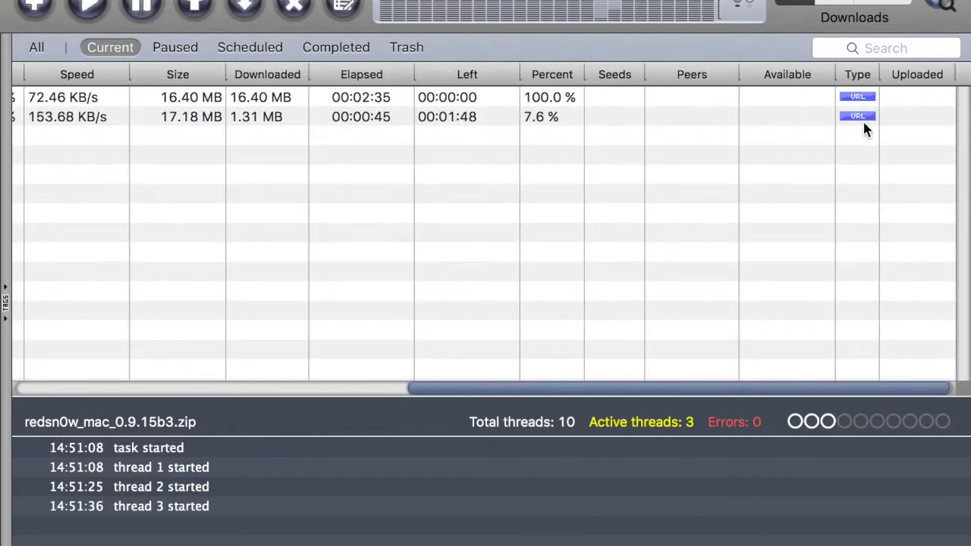
scroll(865, 122, "left", 15)
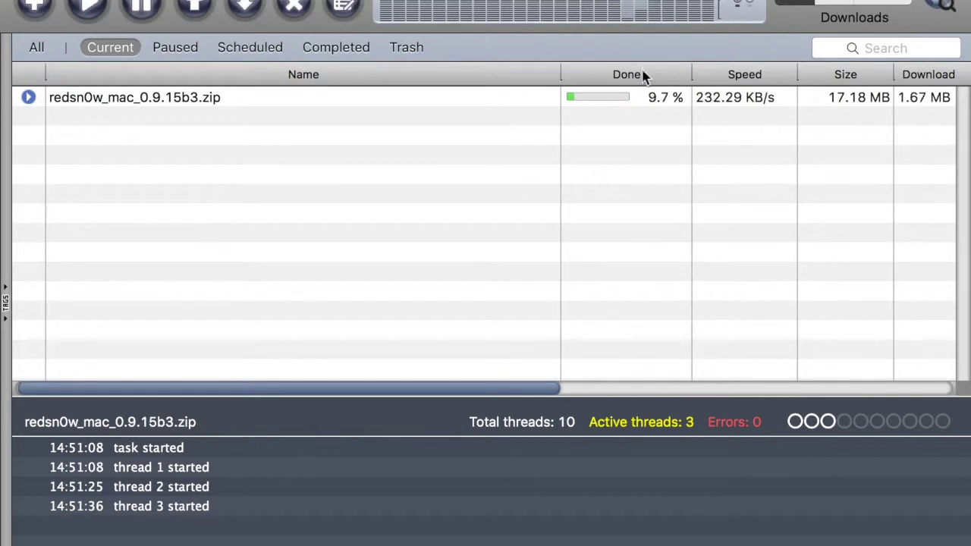
left_click(654, 99)
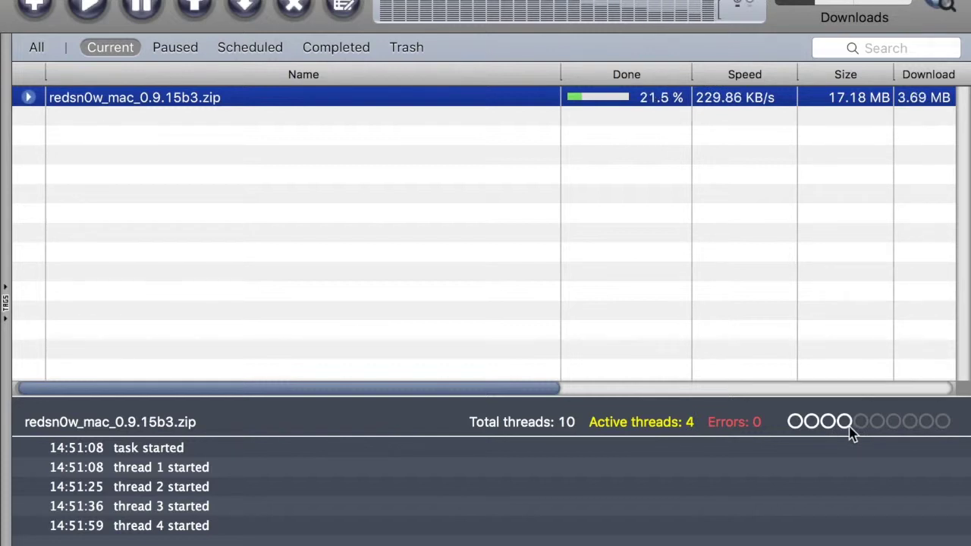
left_click(173, 47)
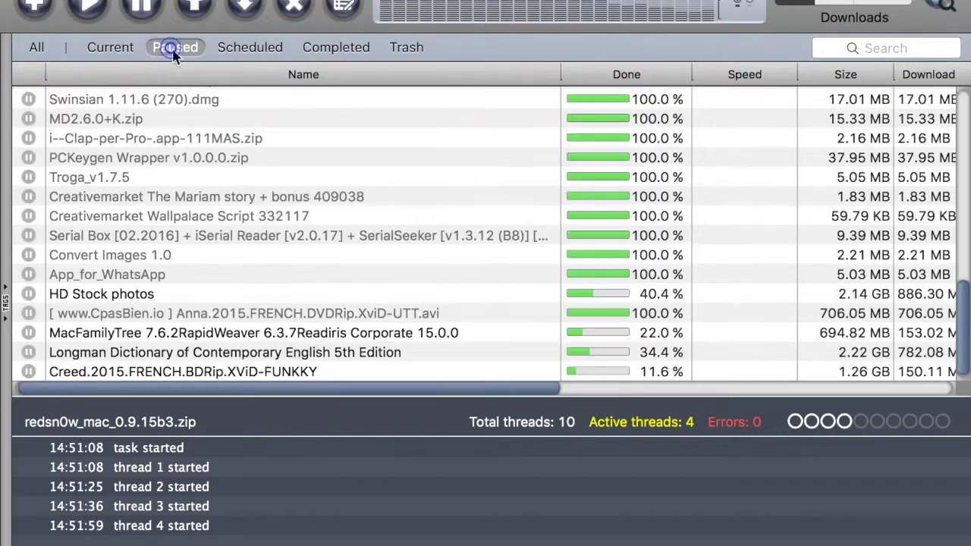
scroll(112, 267, "up", 10)
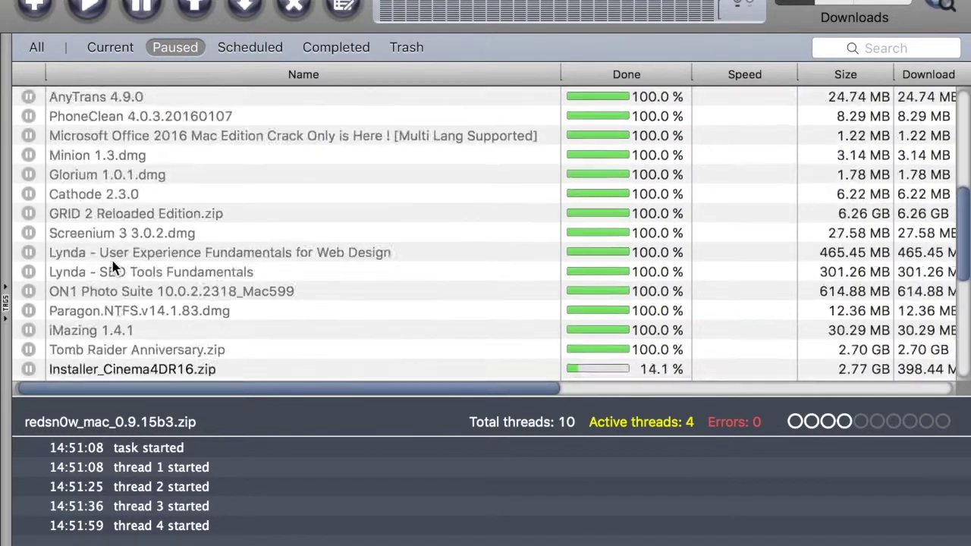
scroll(112, 267, "up", 5)
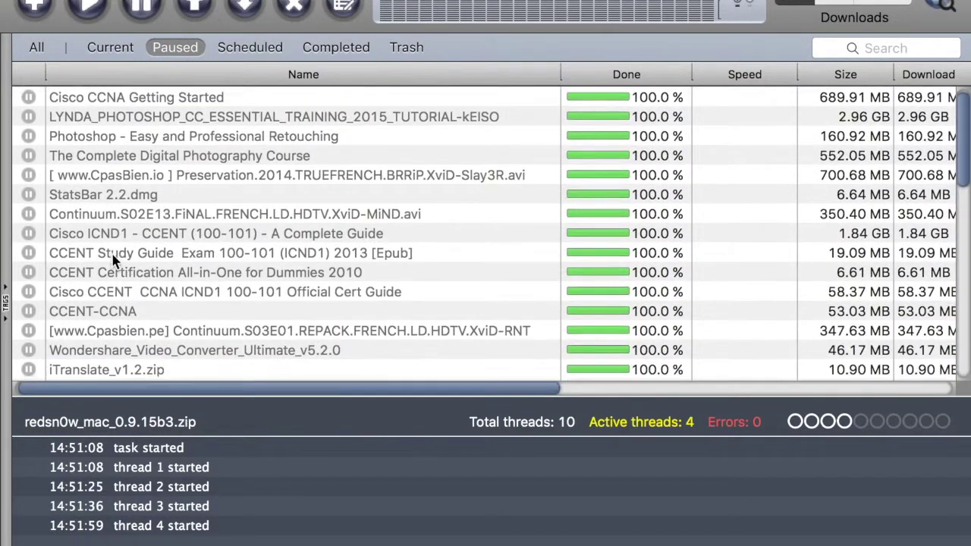
left_click(256, 50)
left_click(313, 50)
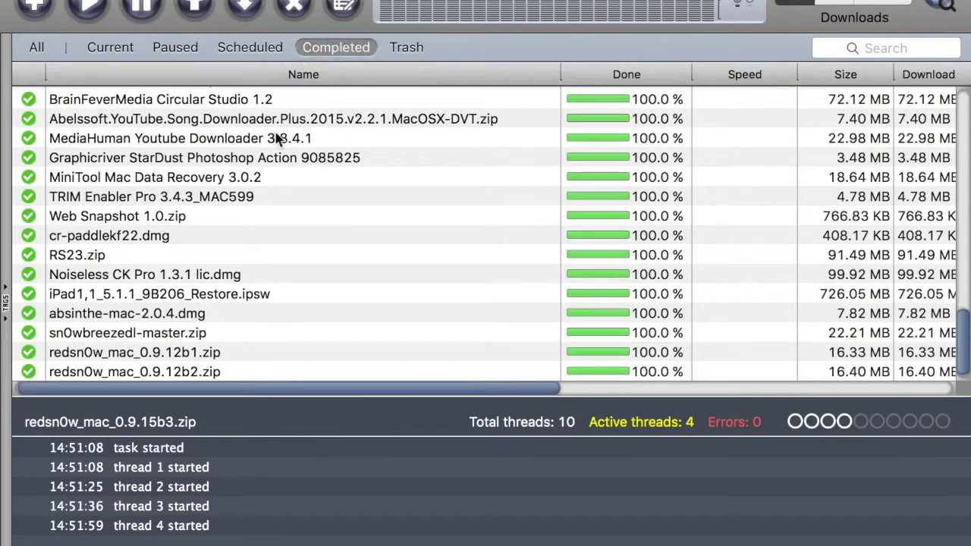
scroll(233, 211, "down", 1)
scroll(232, 216, "up", 8)
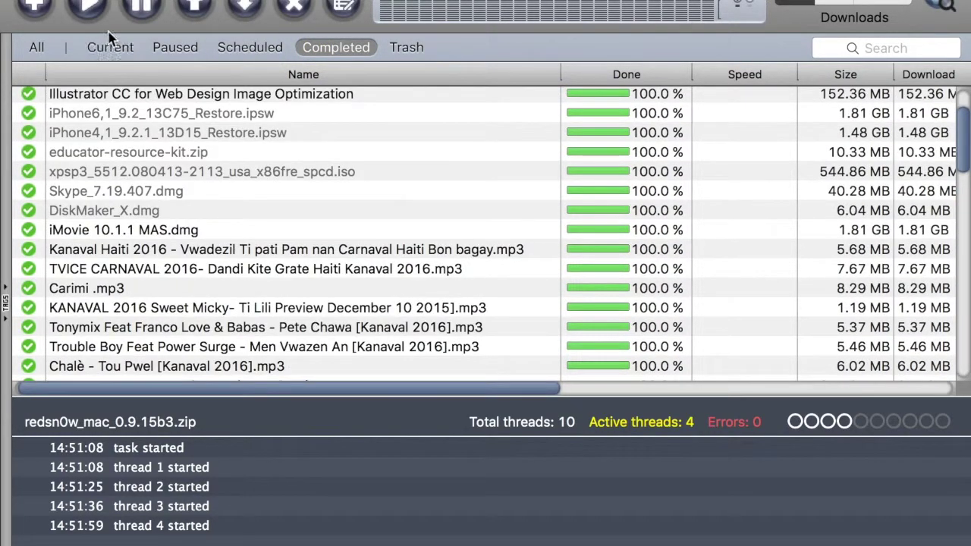
left_click(110, 46)
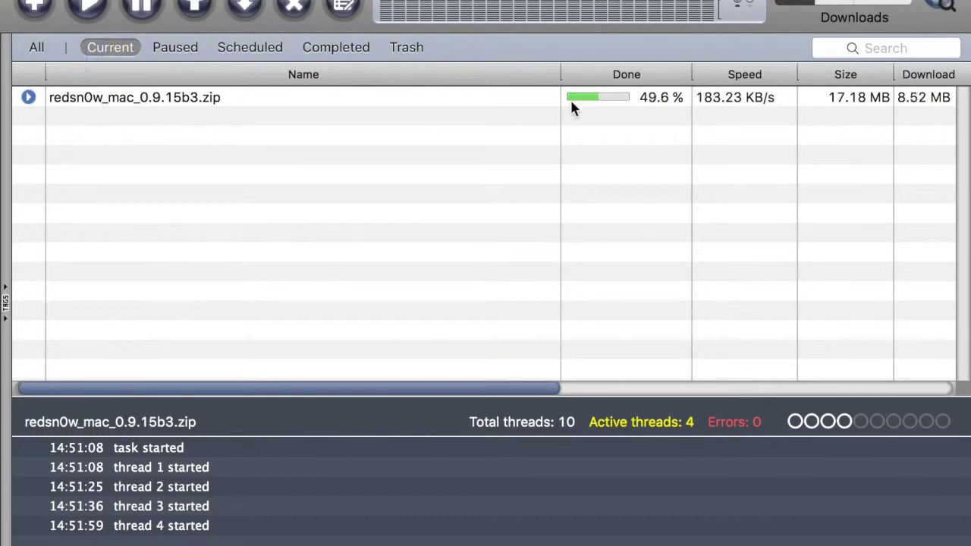
Step: Pause the redsn0w_mac_0.9.15b3.zip download at 72.9% and view it in the Paused list
left_click(728, 106)
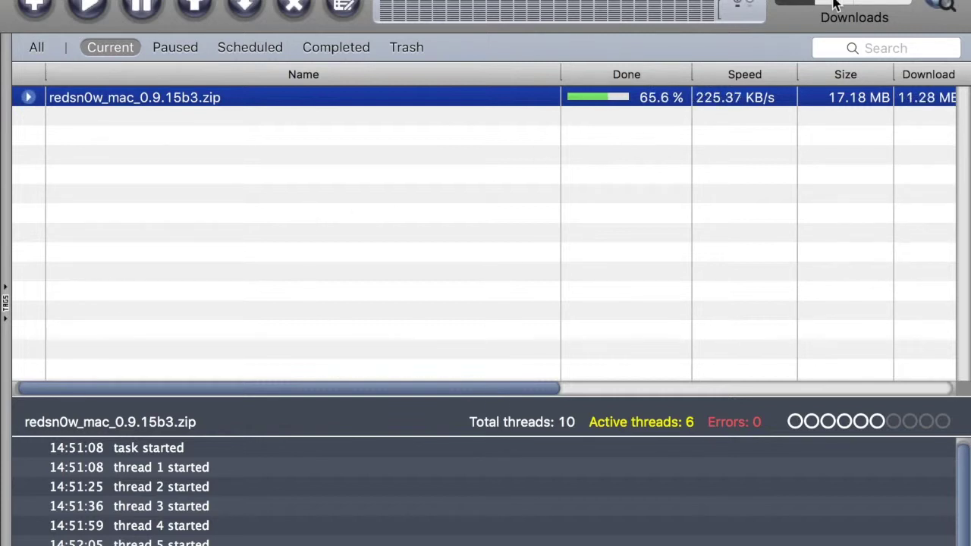
left_click(146, 9)
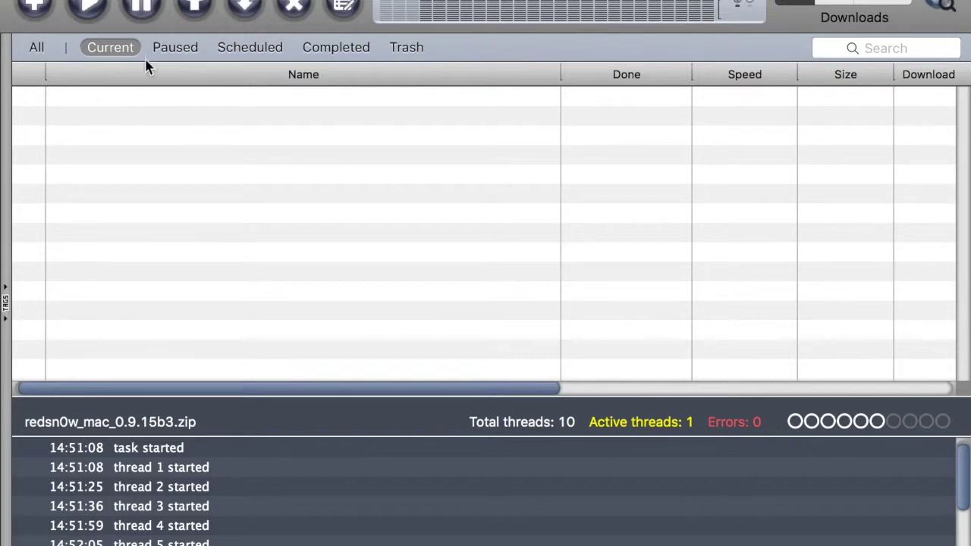
left_click(175, 47)
scroll(182, 288, "down", 2)
Step: Resume the paused redsn0w_mac_0.9.15b3.zip download
scroll(182, 288, "up", 2)
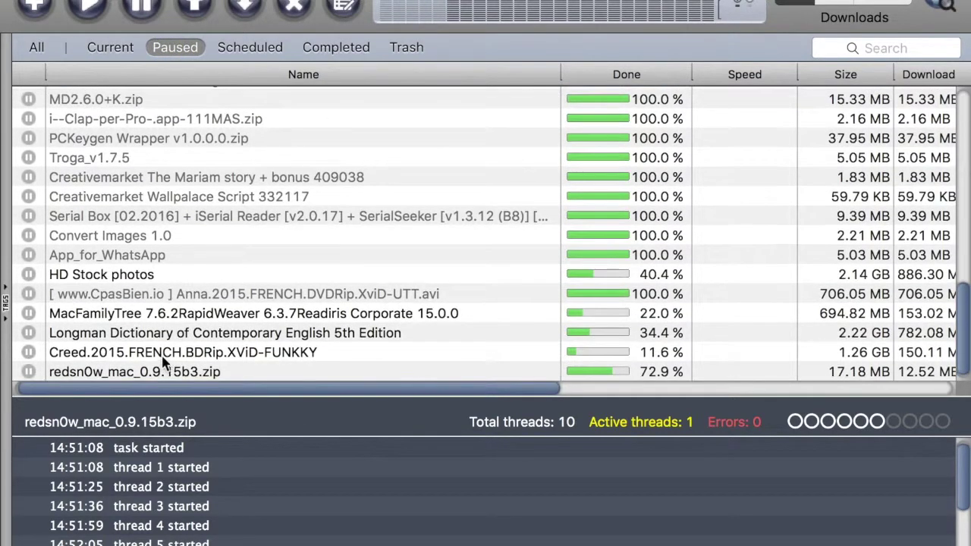
left_click(156, 371)
left_click(87, 6)
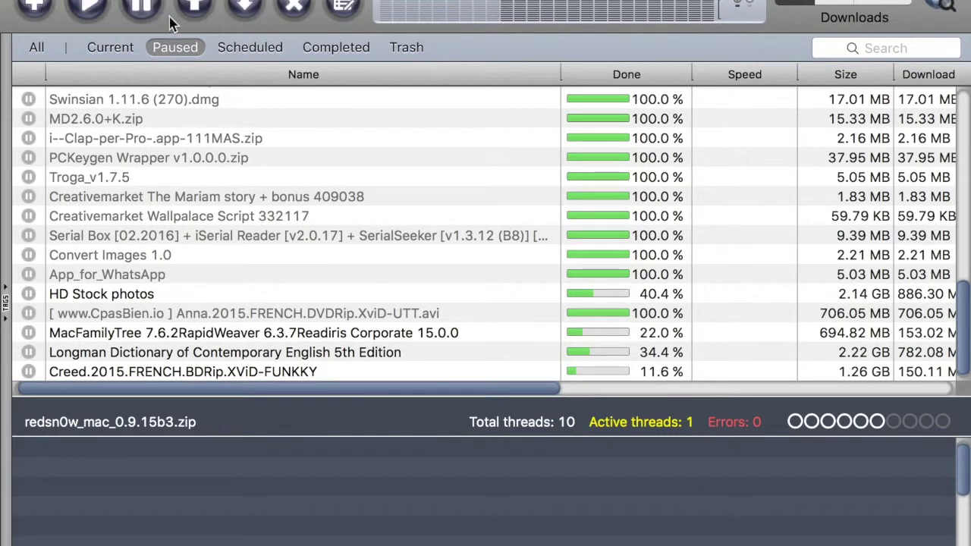
Step: Reposition the Creed.2015.FRENCH.BDRip.XViD-FUNKKY download just above MacFamilyTree, then show all downloads
left_click(129, 372)
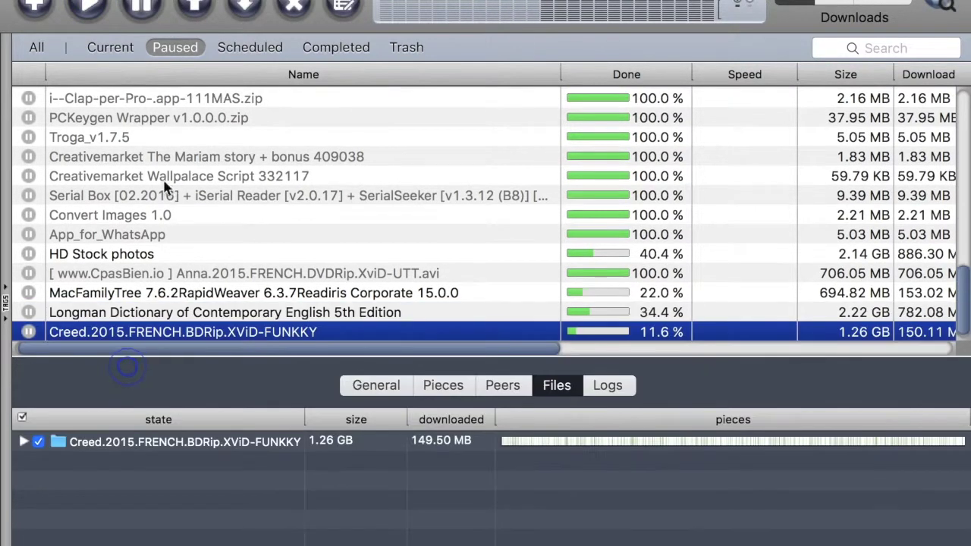
left_click(194, 9)
left_click(194, 9)
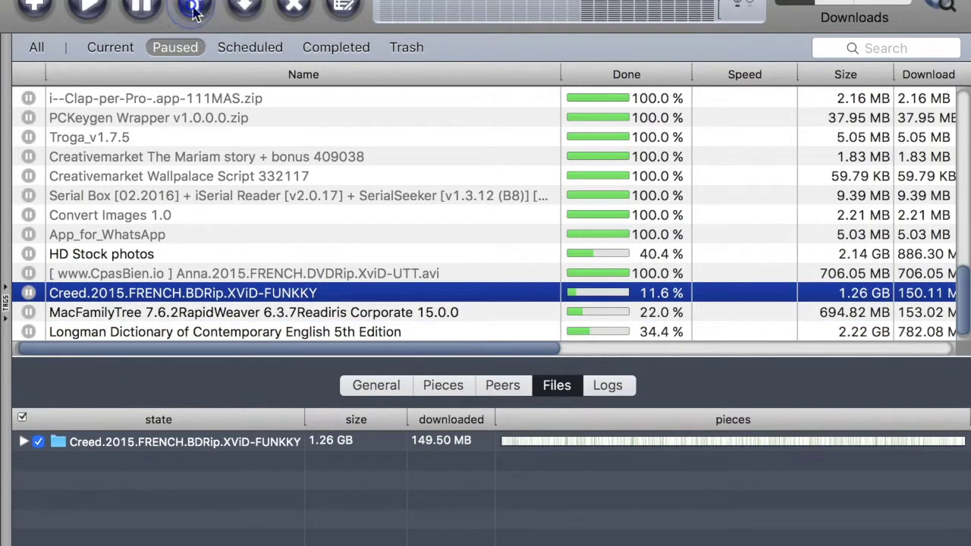
left_click(194, 10)
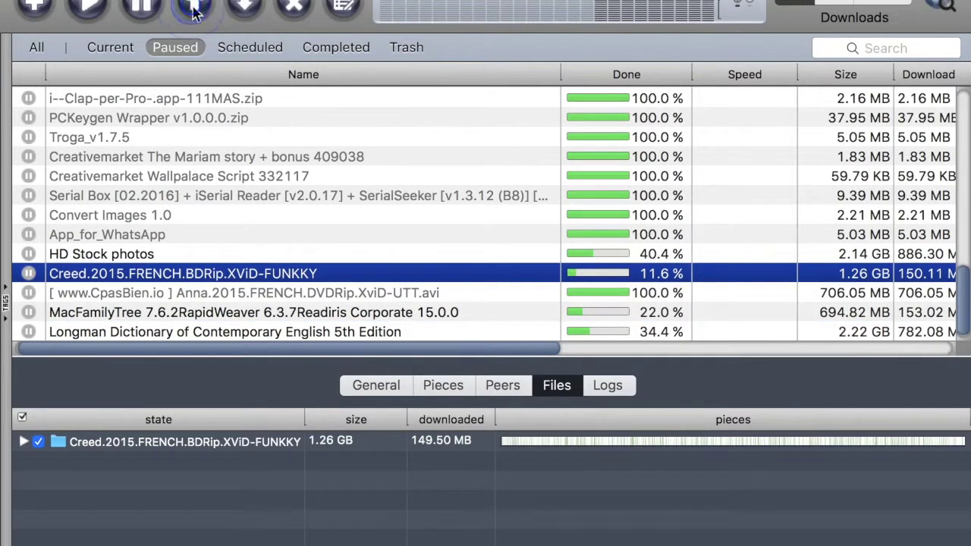
left_click(246, 9)
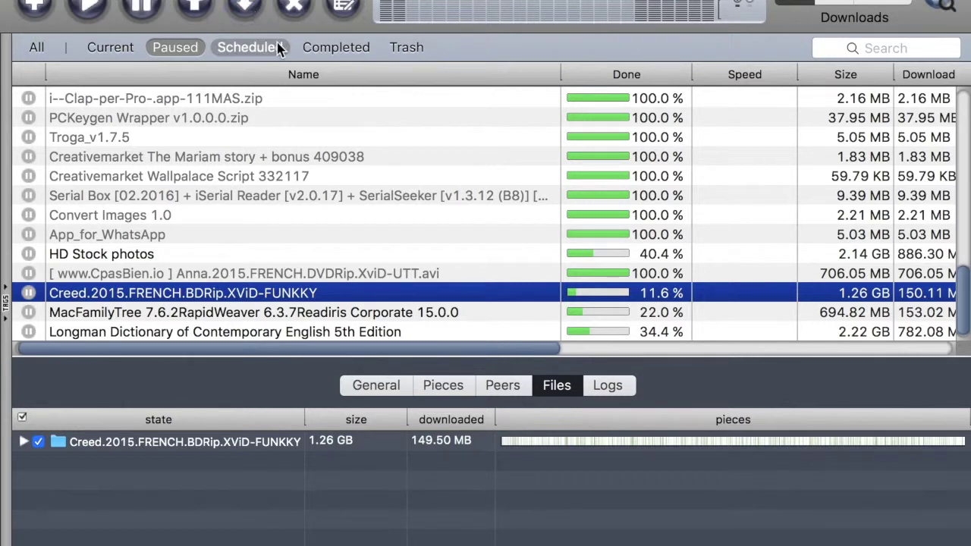
left_click(140, 224)
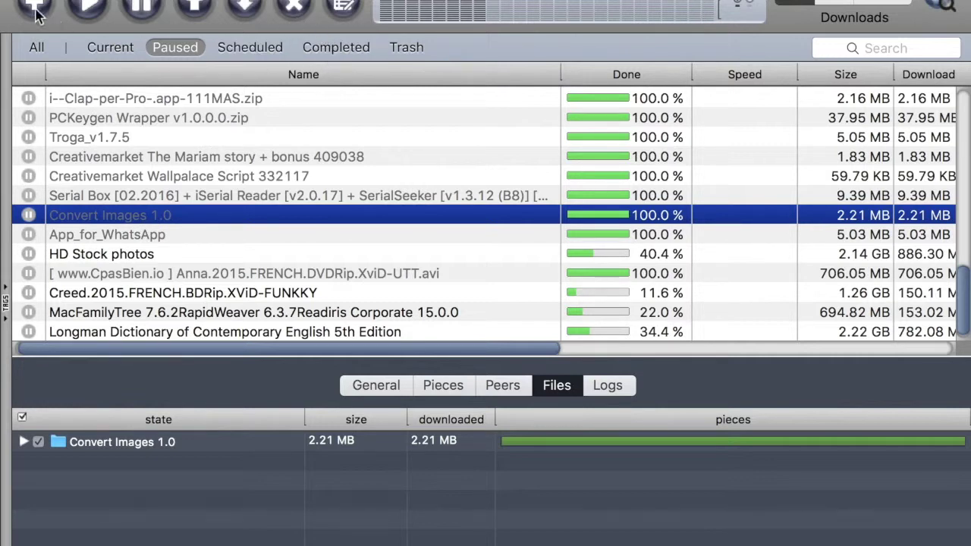
left_click(52, 47)
Step: In Current, select redsn0w and confirm it reached 100% with all 17.18 MB downloaded
left_click(110, 47)
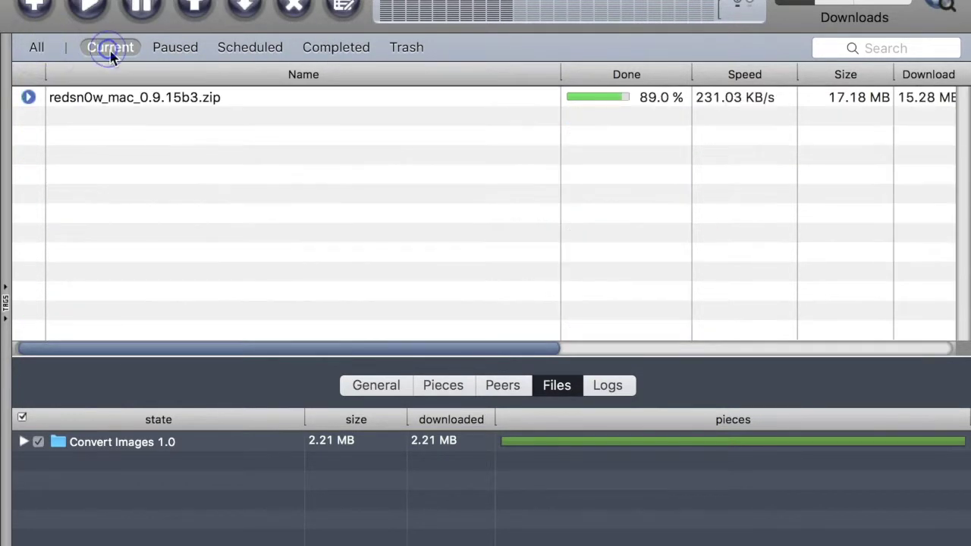
left_click(699, 104)
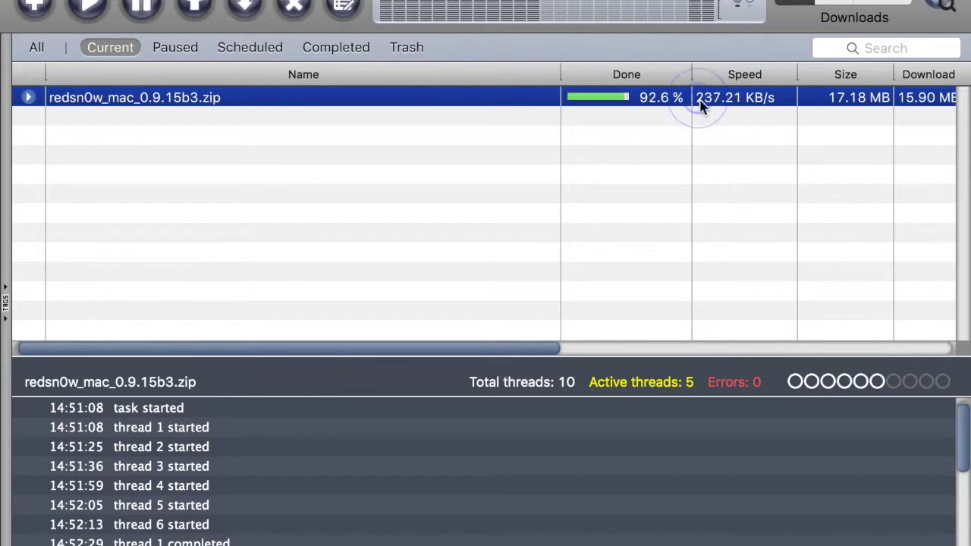
scroll(730, 114, "right", 3)
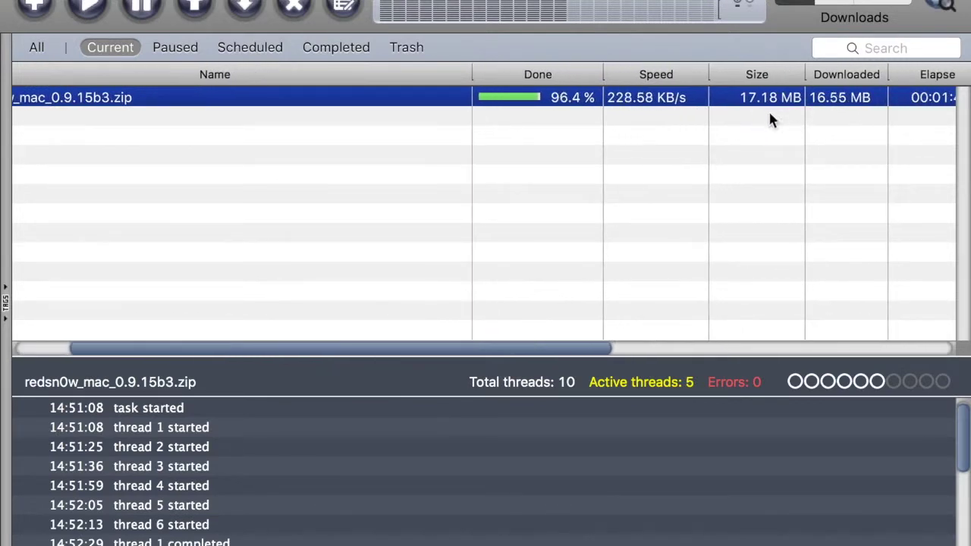
scroll(825, 113, "right", 5)
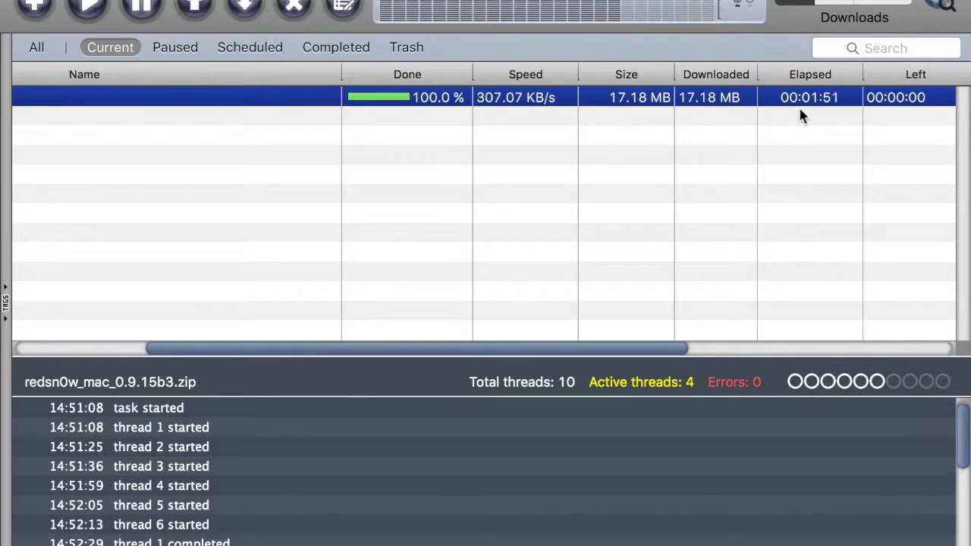
scroll(828, 110, "right", 2)
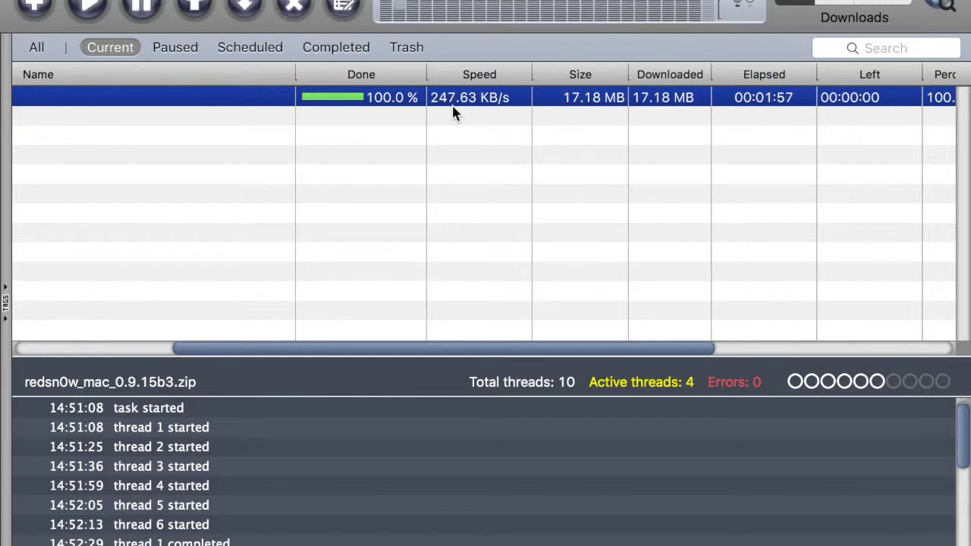
scroll(347, 119, "left", 8)
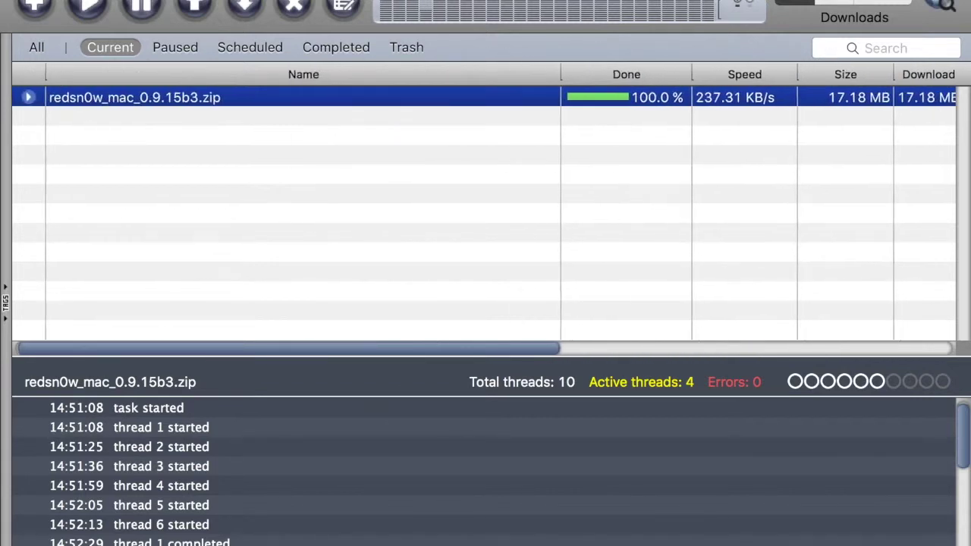